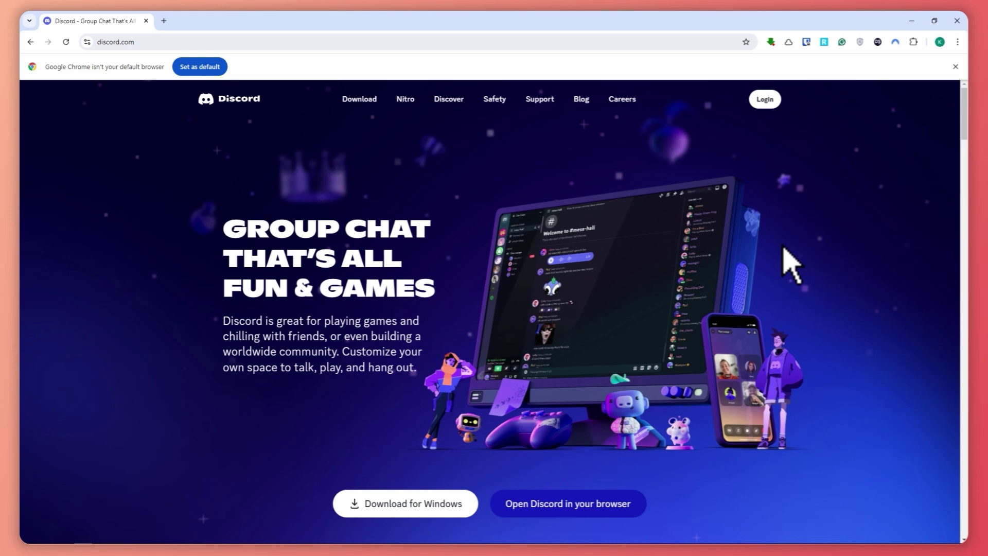
Download the Windows version of Discord from discord.com
click(116, 42)
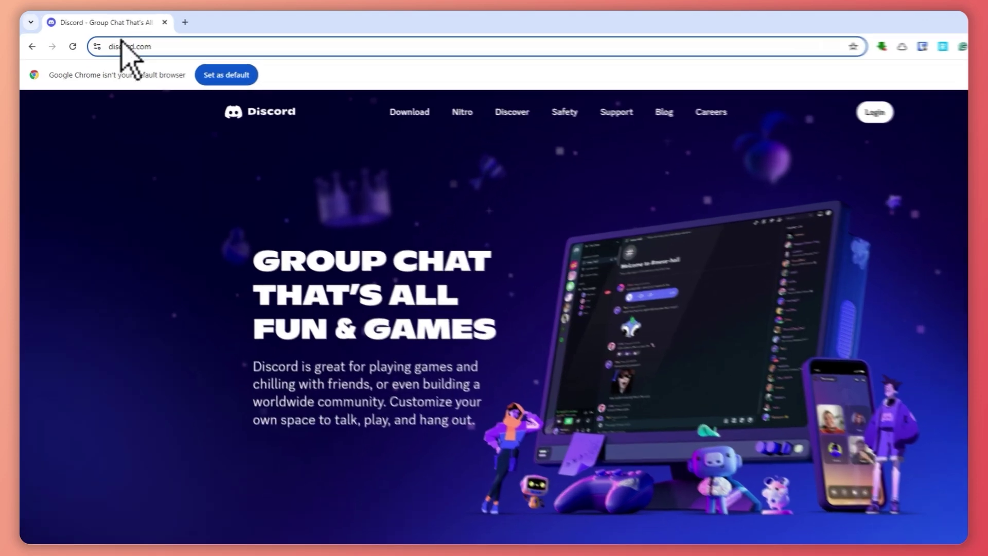
scroll(489, 261, down, 3)
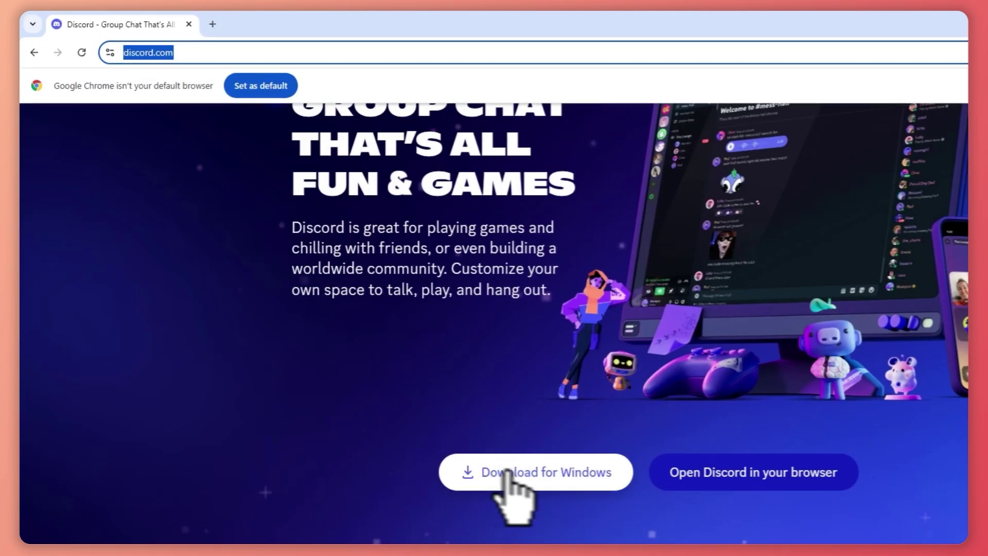
click(564, 484)
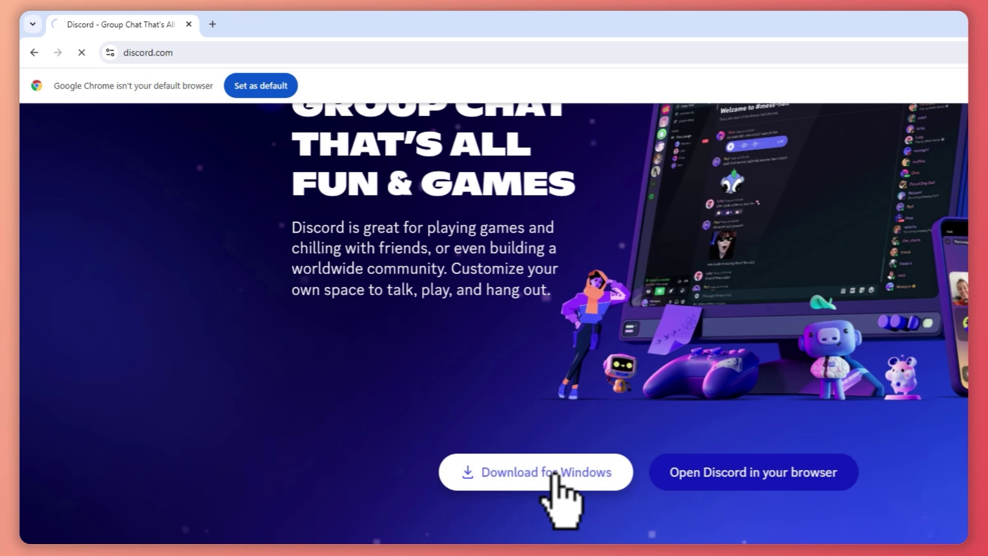
scroll(572, 489, up, 4)
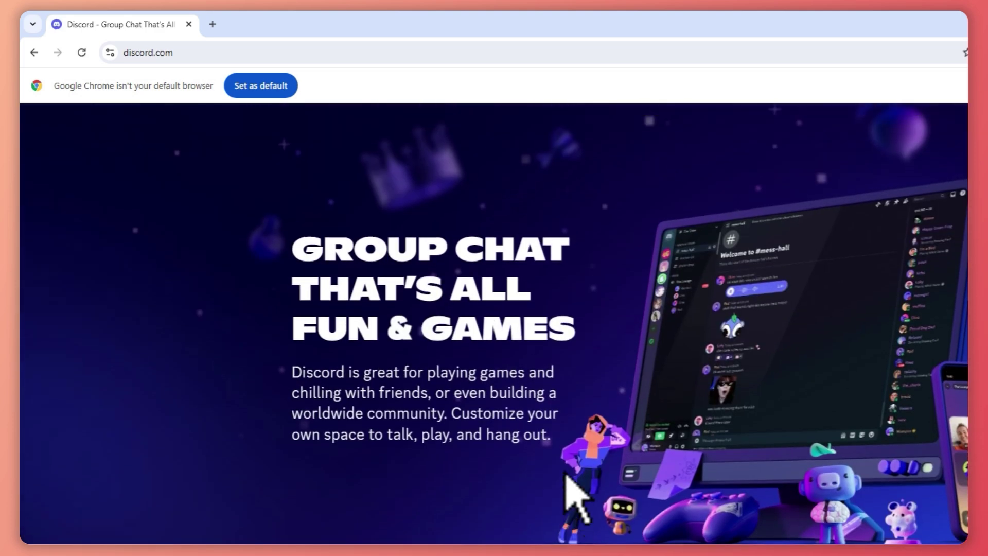
Open Discord's download page and look through the versions offered for other devices, including iOS, Android, Linux and Mac
click(474, 129)
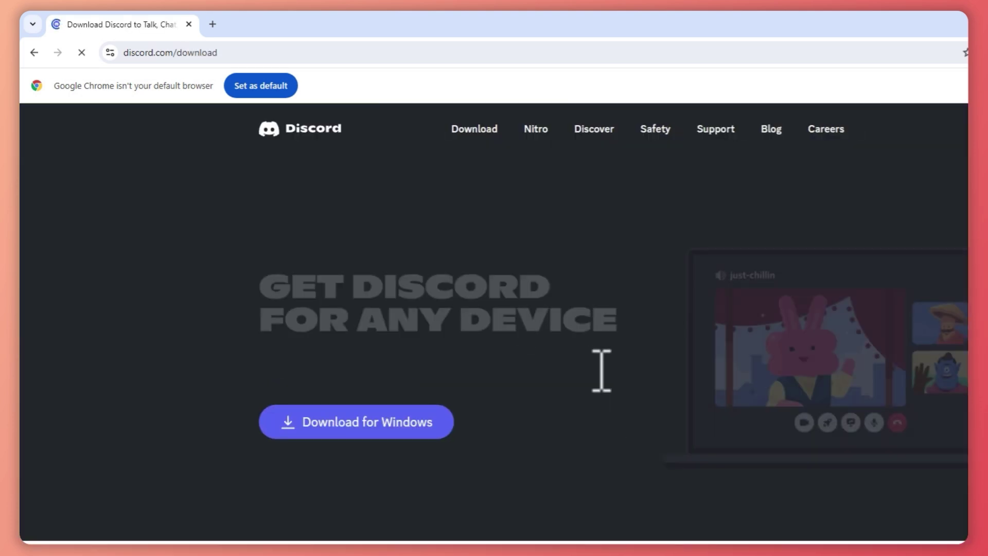
scroll(612, 428, down, 3)
scroll(609, 451, down, 5)
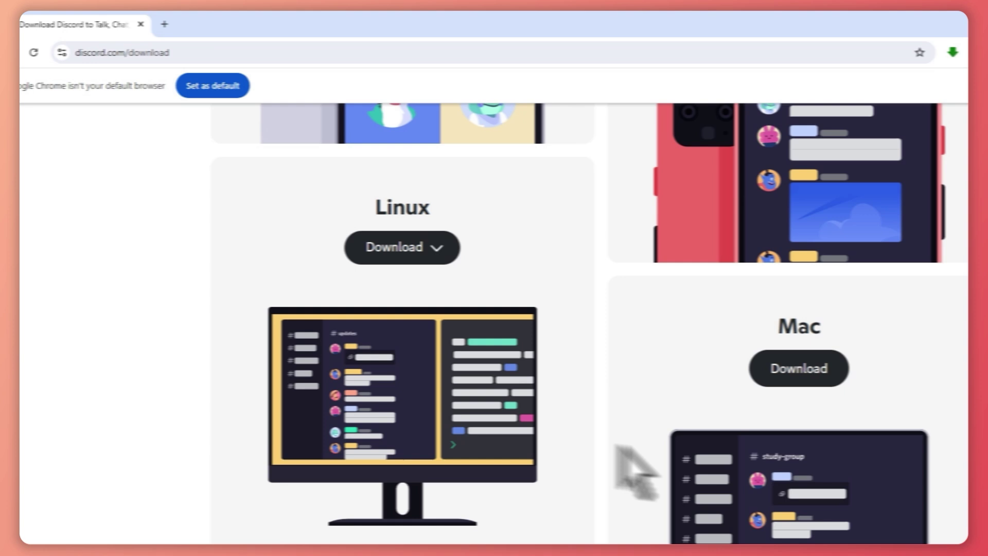
scroll(597, 361, up, 10)
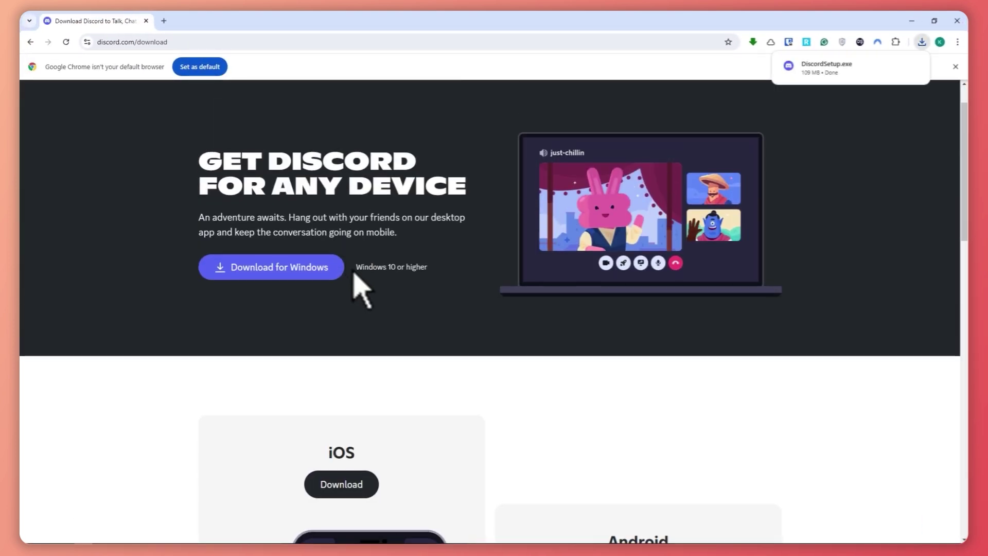
scroll(354, 275, down, 6)
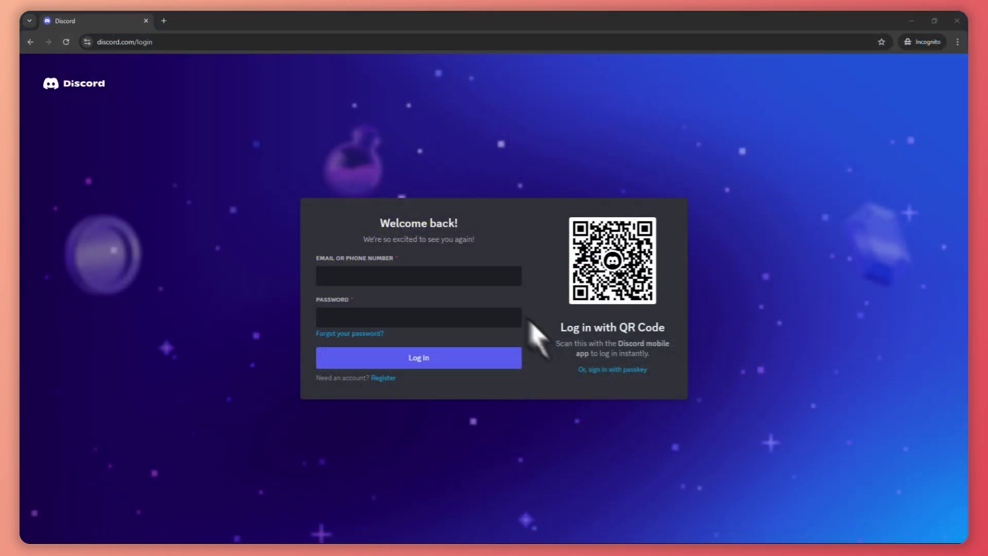
Go from the Discord login form to registering a new account
click(342, 311)
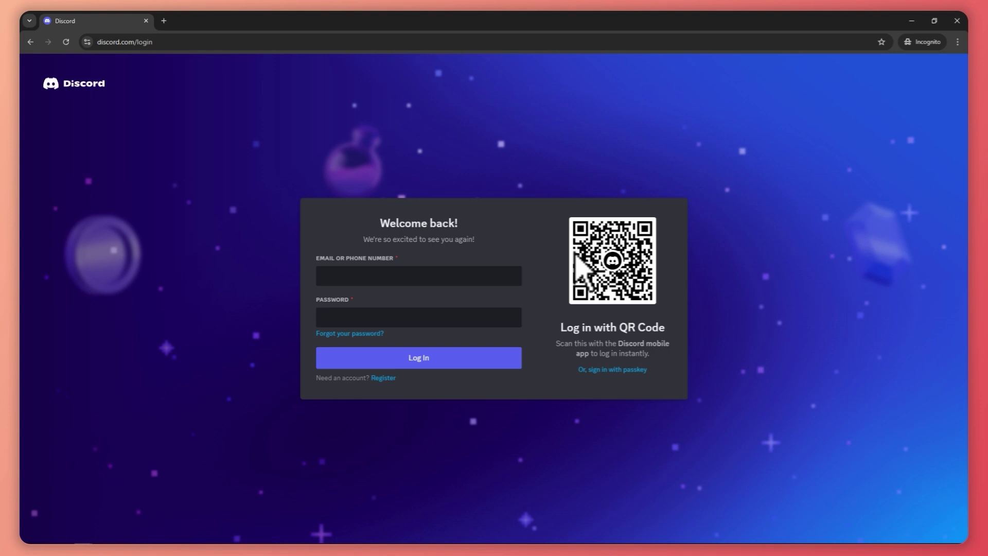
click(383, 379)
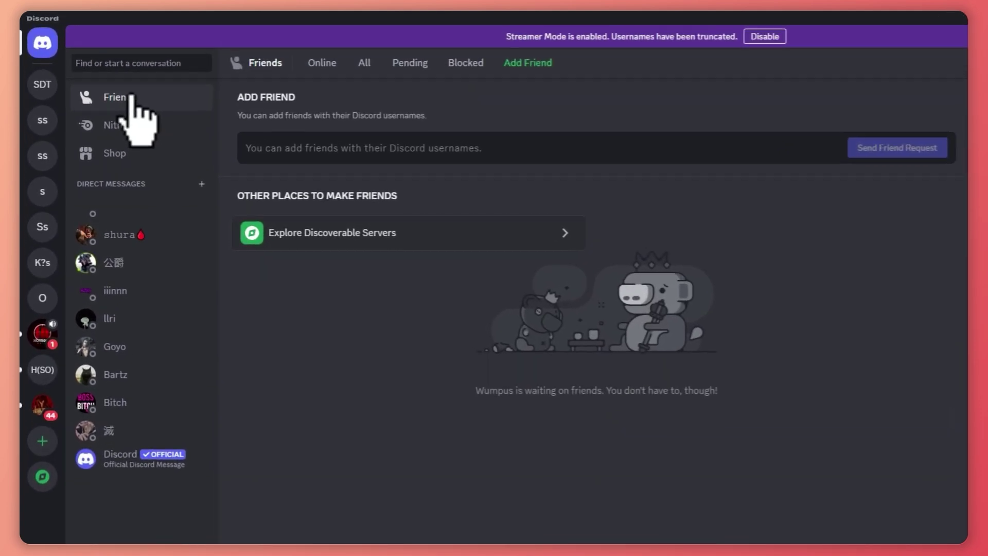
Look through the Online, All, Pending and Blocked friends lists
click(324, 63)
click(367, 63)
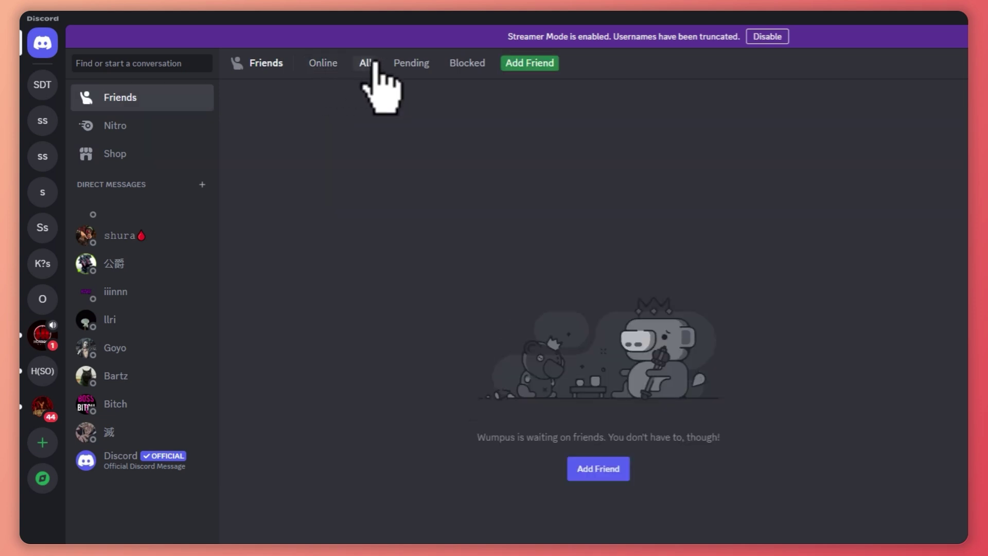
click(412, 63)
click(469, 65)
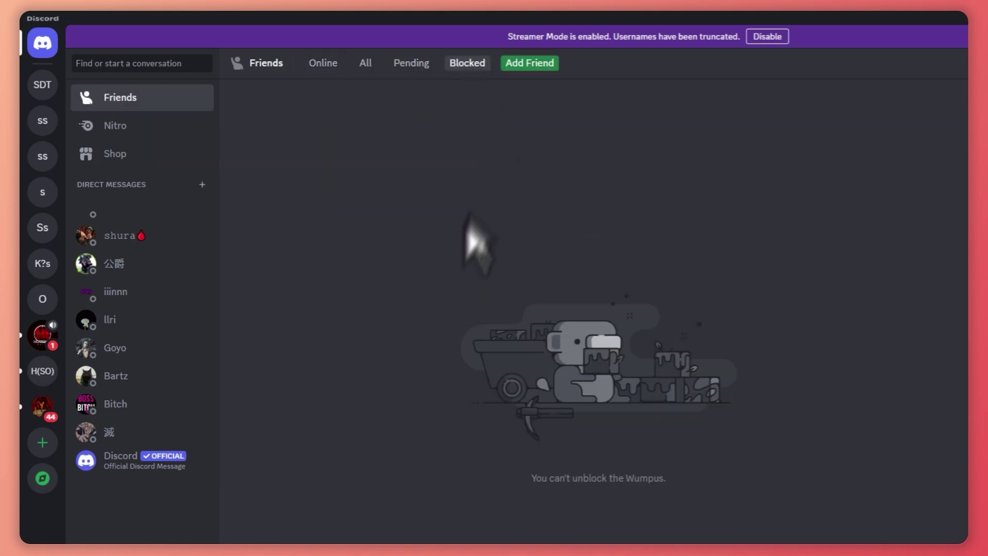
Open the Add Friend form and try out its username field and sending a friend request
click(530, 65)
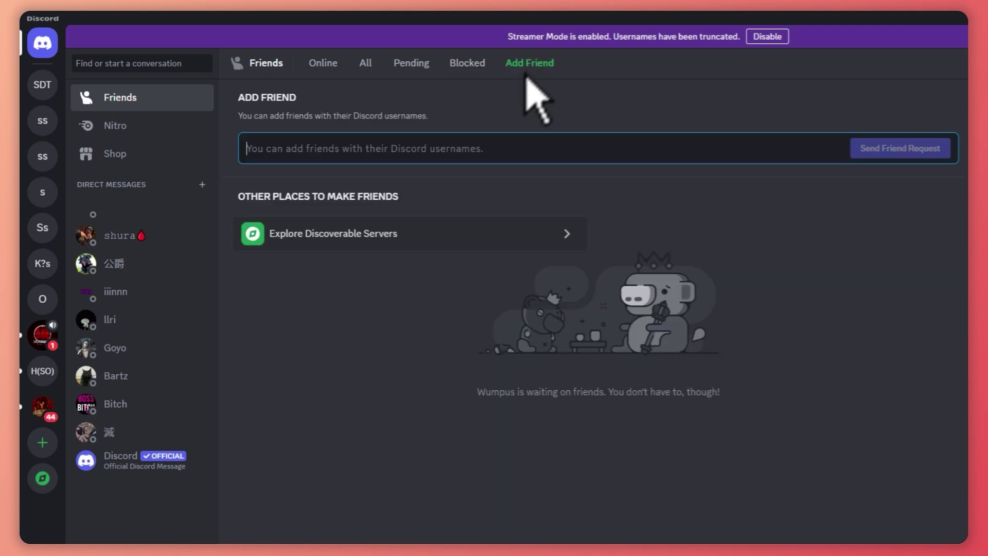
click(359, 116)
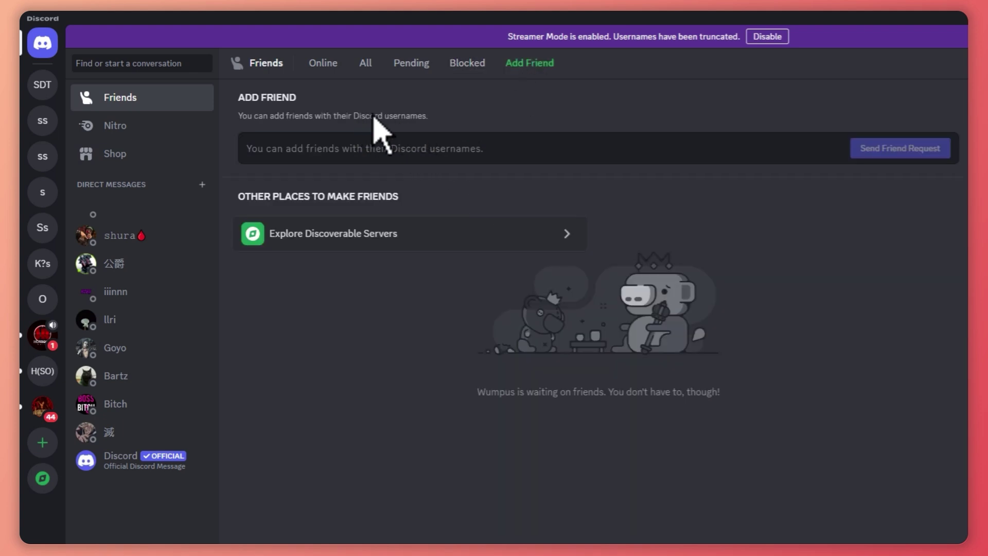
click(431, 135)
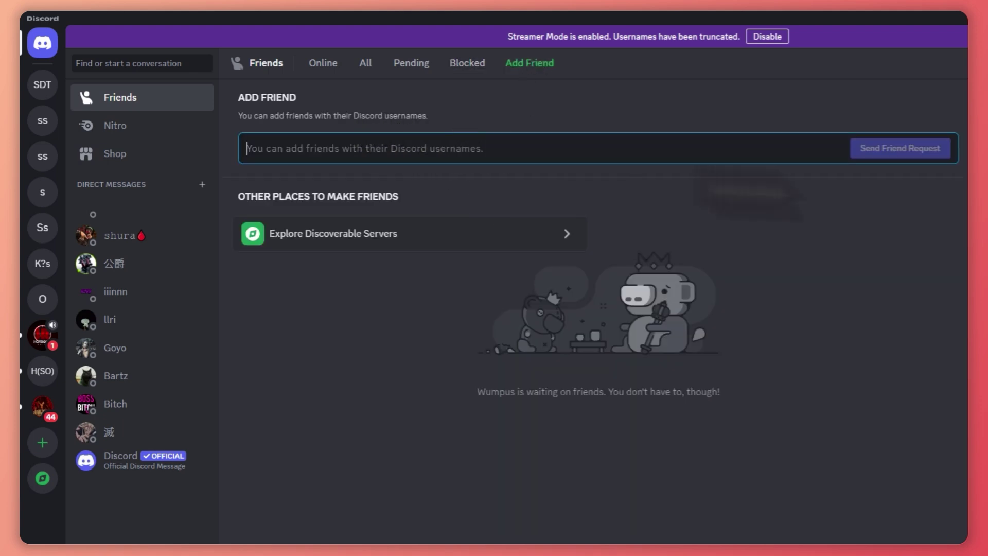
click(898, 149)
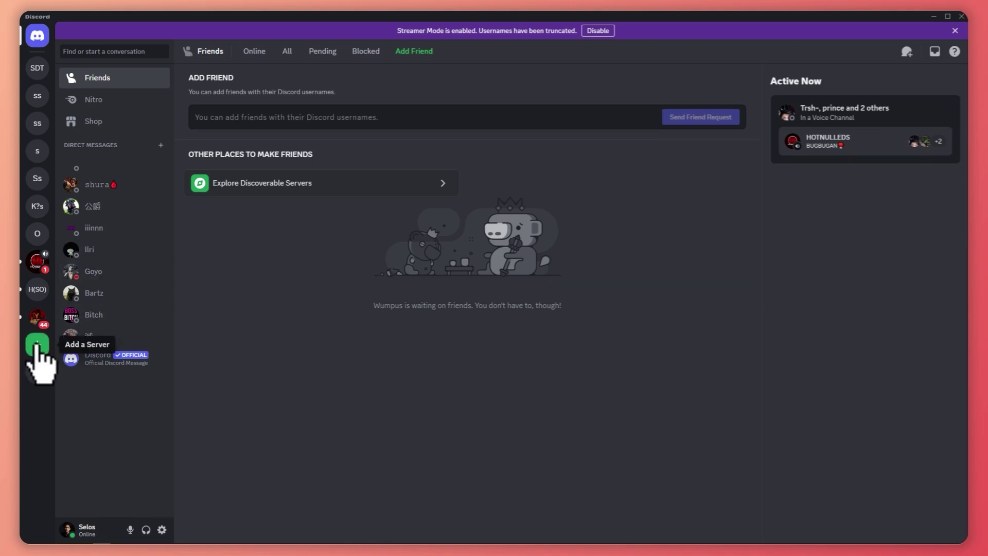
click(37, 344)
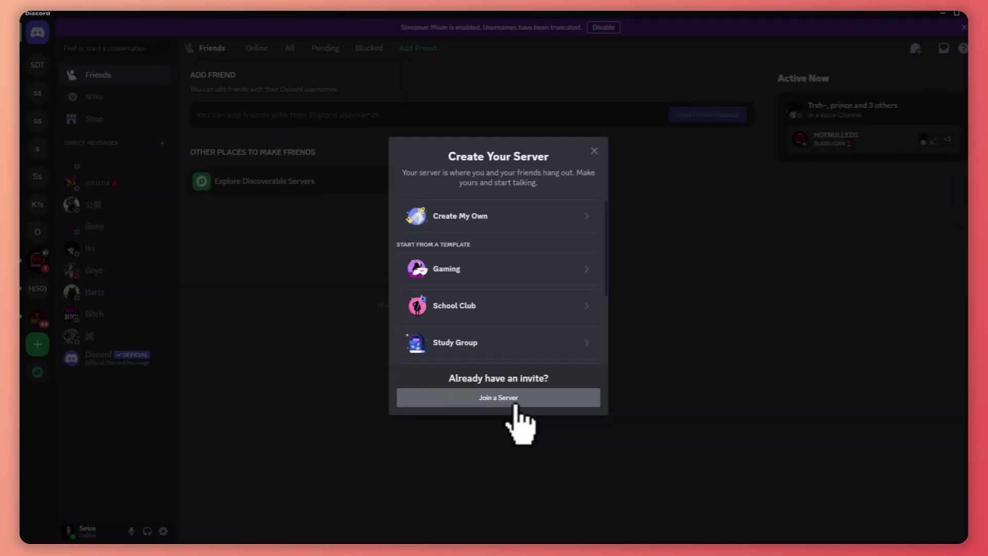
click(525, 395)
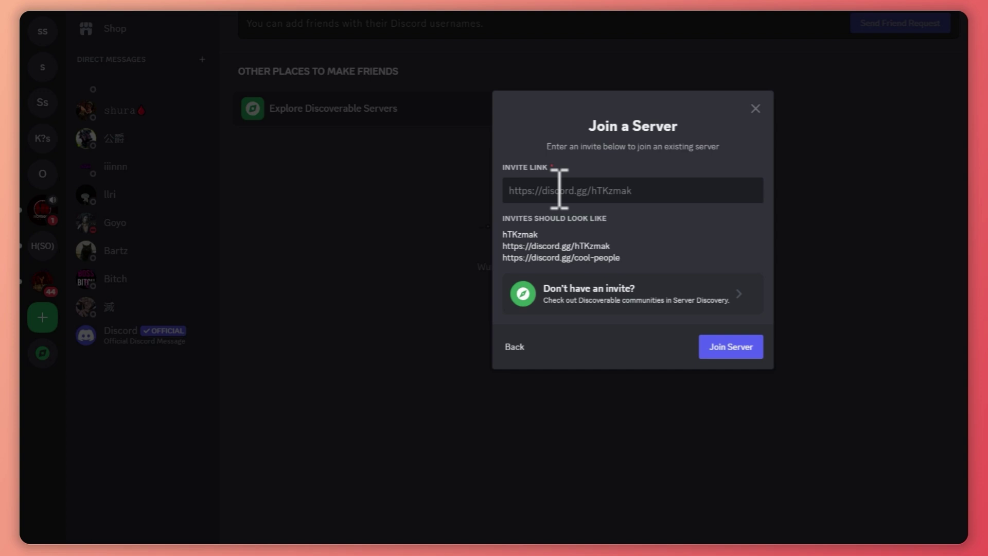
text(hTKzmak)
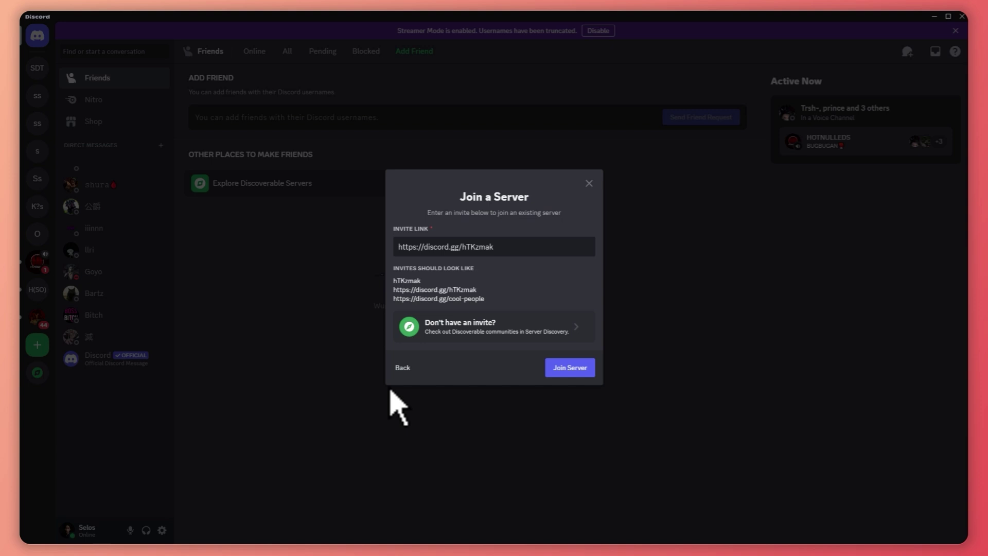
click(407, 367)
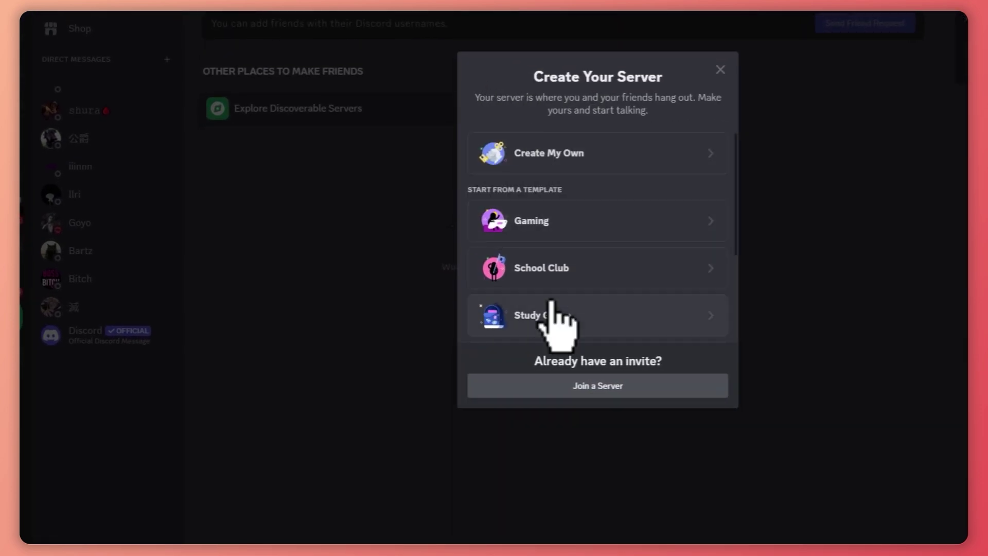
Review the server templates and choose to create your own server, intended for you and your friends
scroll(587, 286, down, 3)
scroll(600, 312, up, 3)
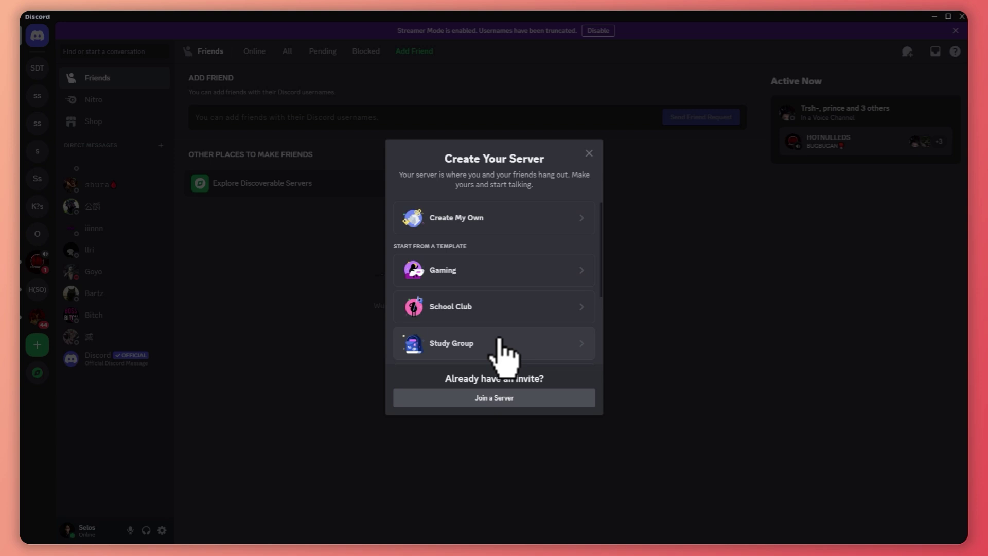
scroll(470, 320, down, 2)
scroll(502, 340, down, 2)
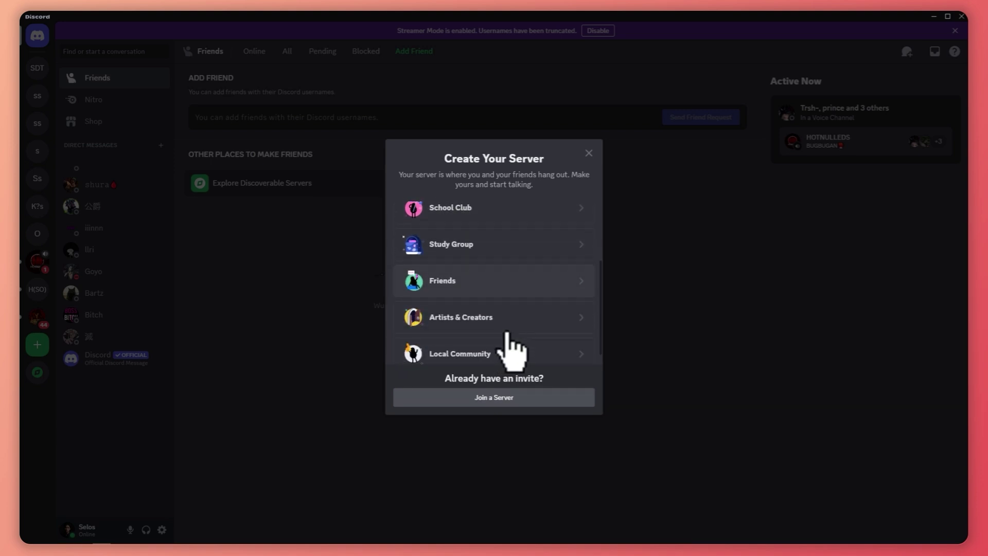
scroll(505, 326, up, 4)
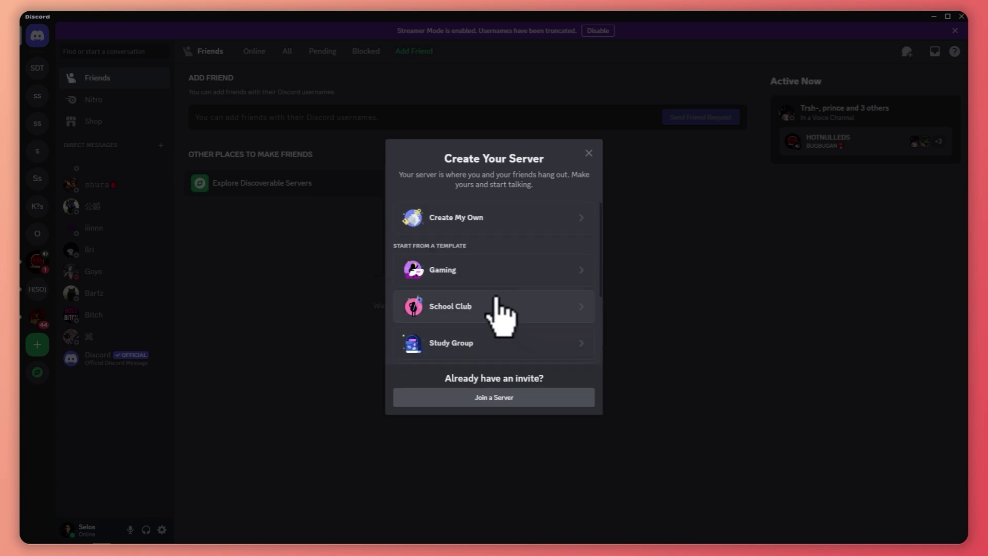
click(484, 227)
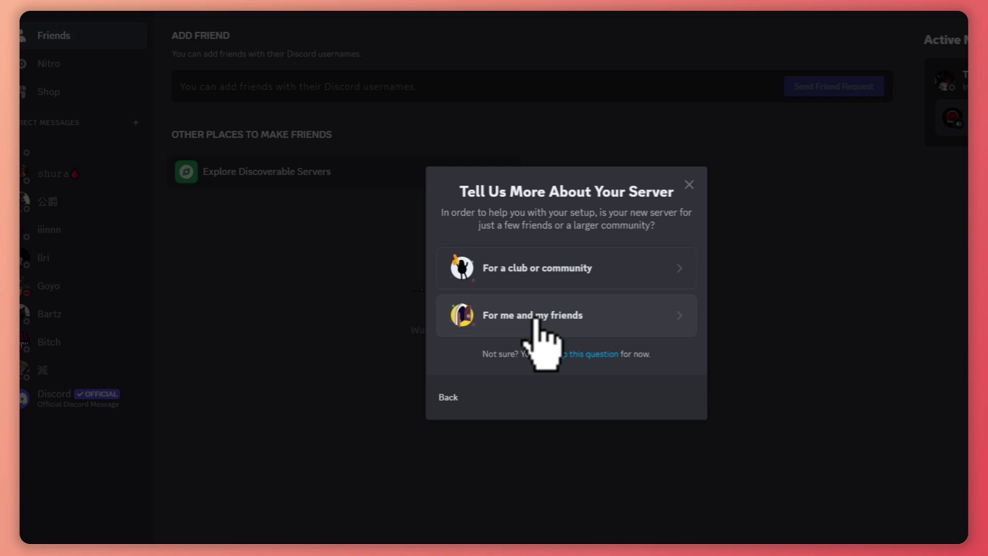
click(525, 316)
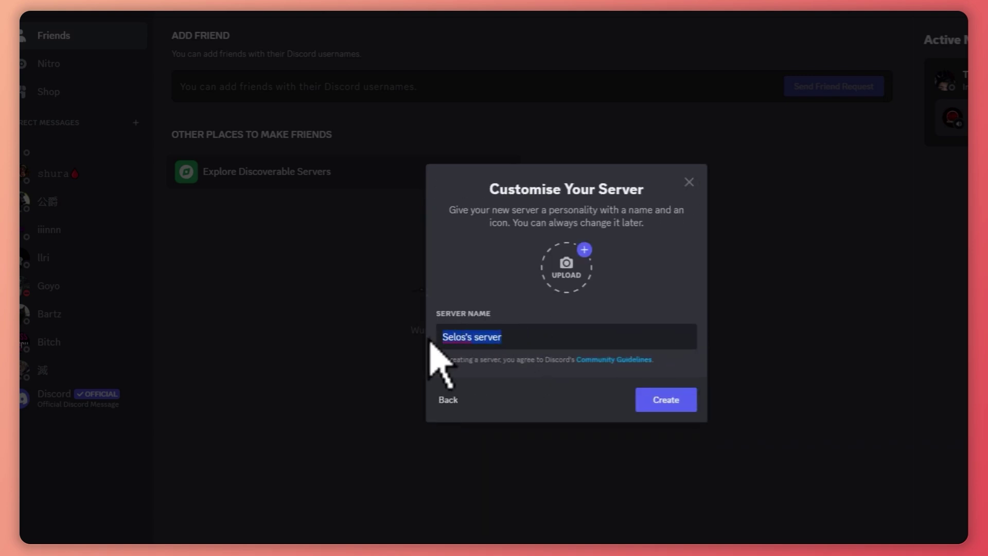
Name the new server SAMPLE DISCORD TUTORIAL and create it
text(SAMPLE DIS)
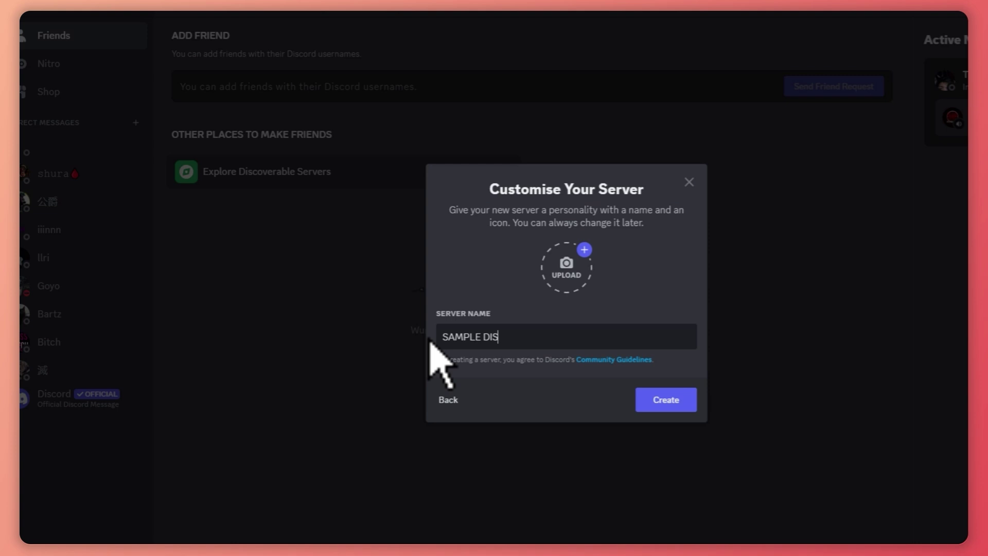
text(CORD TUTORIAL)
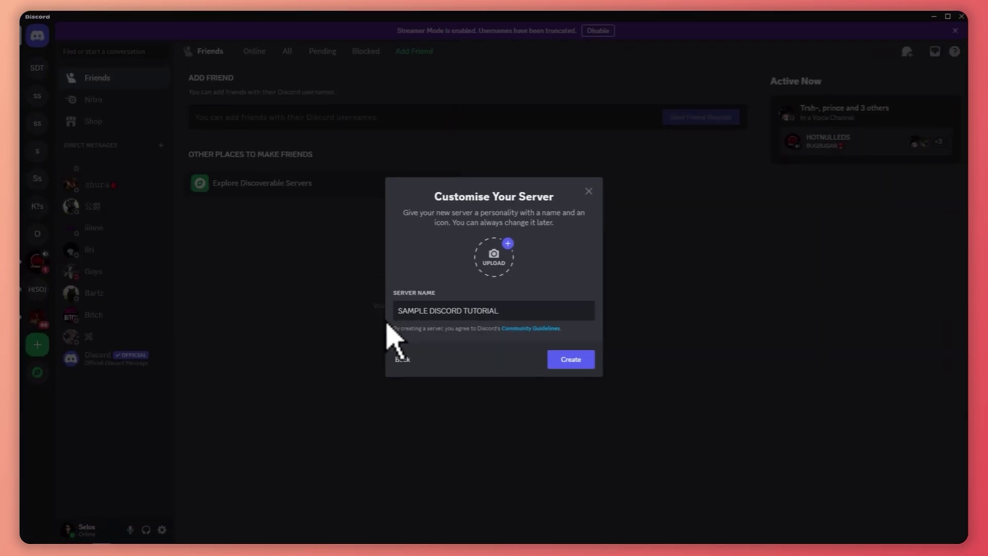
click(570, 359)
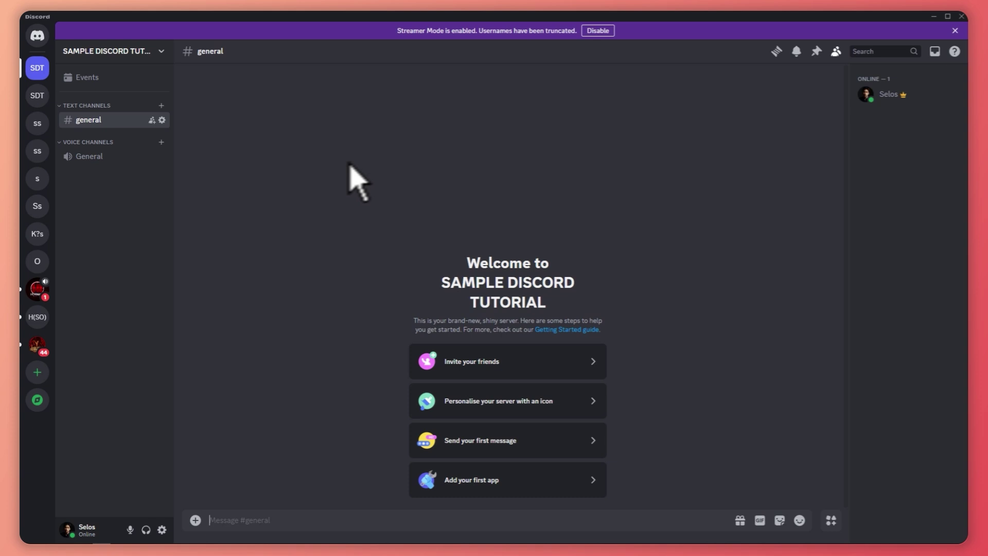
Copy the invite link of the SAMPLE DISCORD TUTORIAL server, paste it into the friend search and close the invitation dialog
click(132, 53)
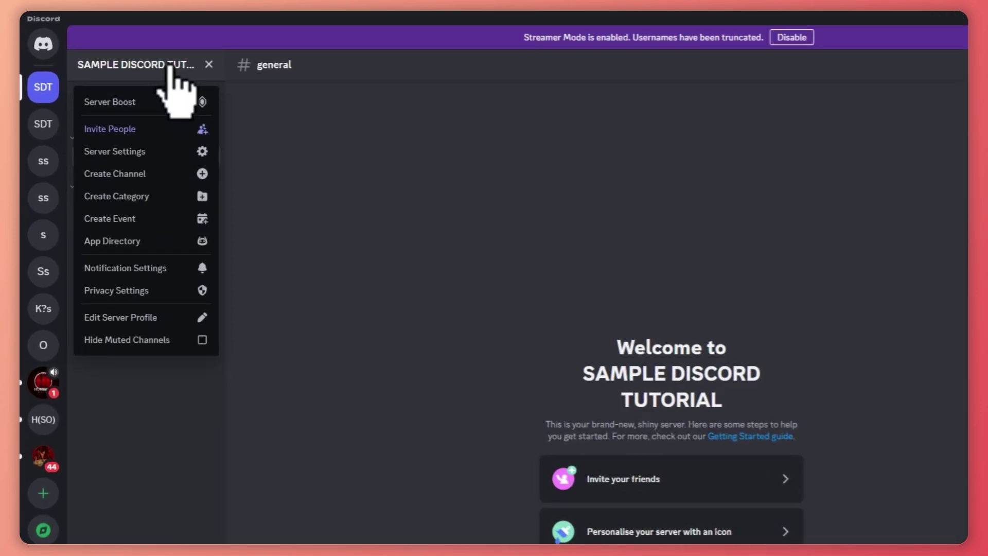
click(152, 133)
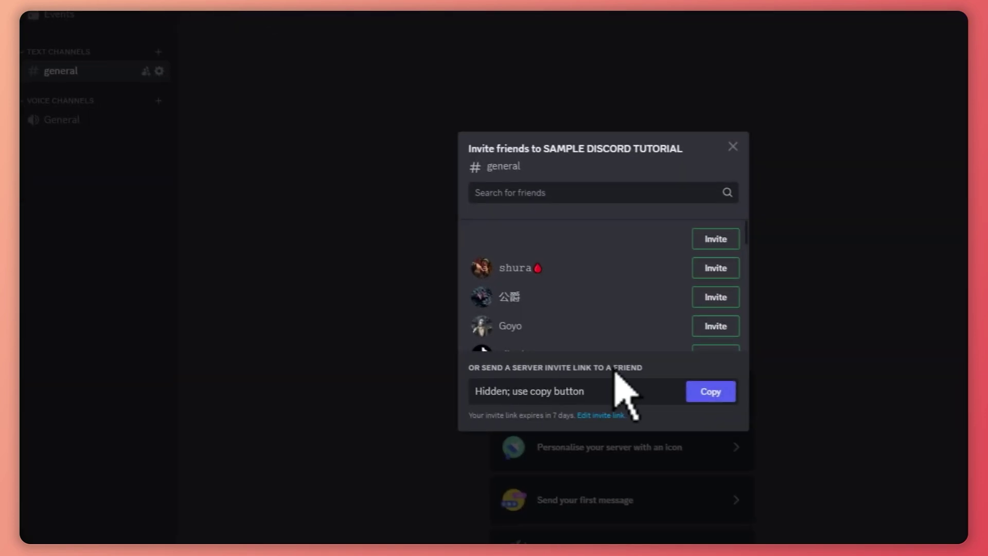
click(712, 393)
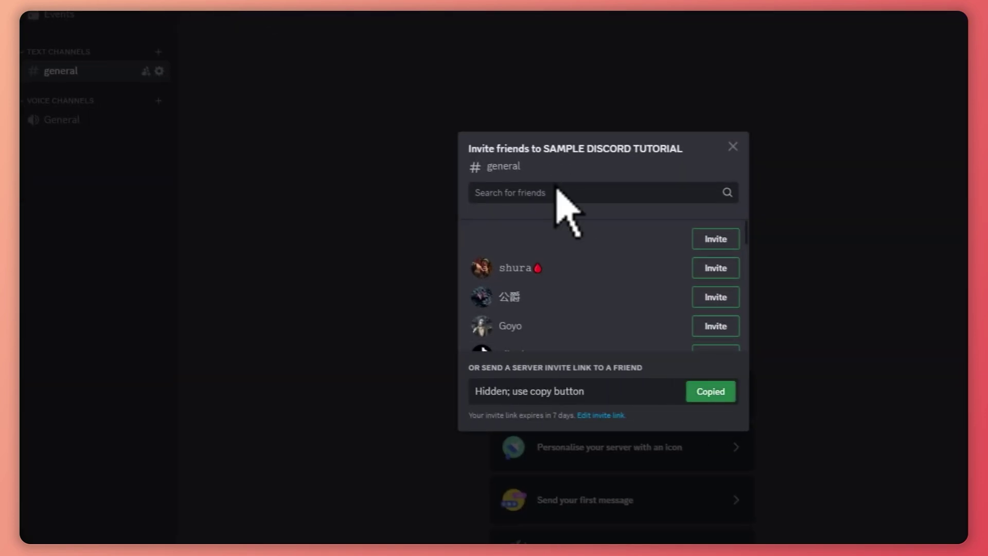
key(ctrl+v)
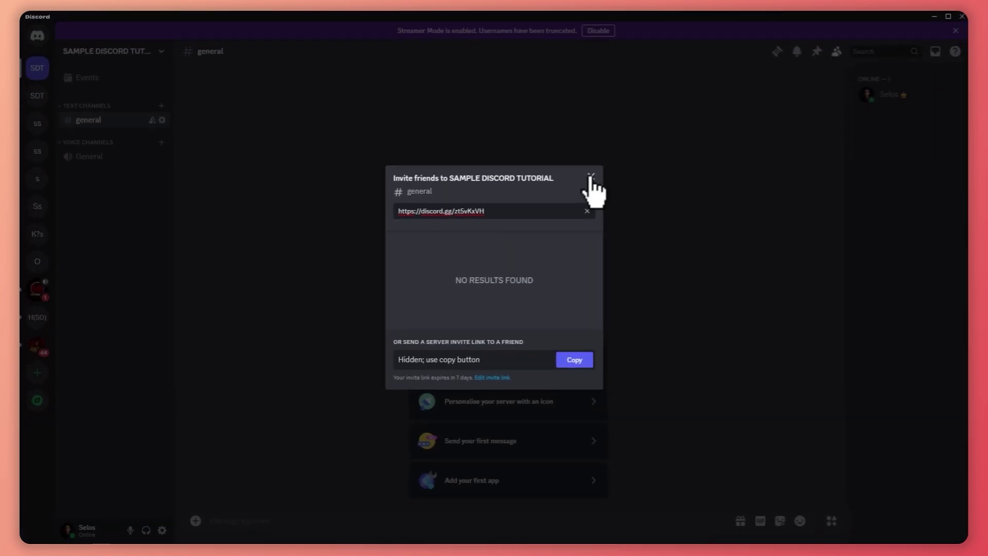
click(591, 178)
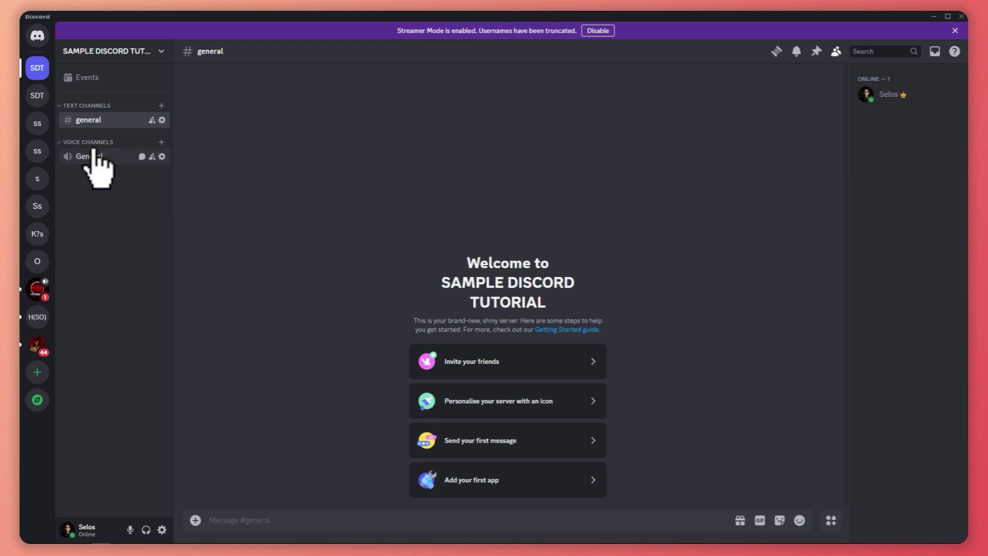
Join the General voice channel, turn off the microphone and deafen the audio
click(98, 157)
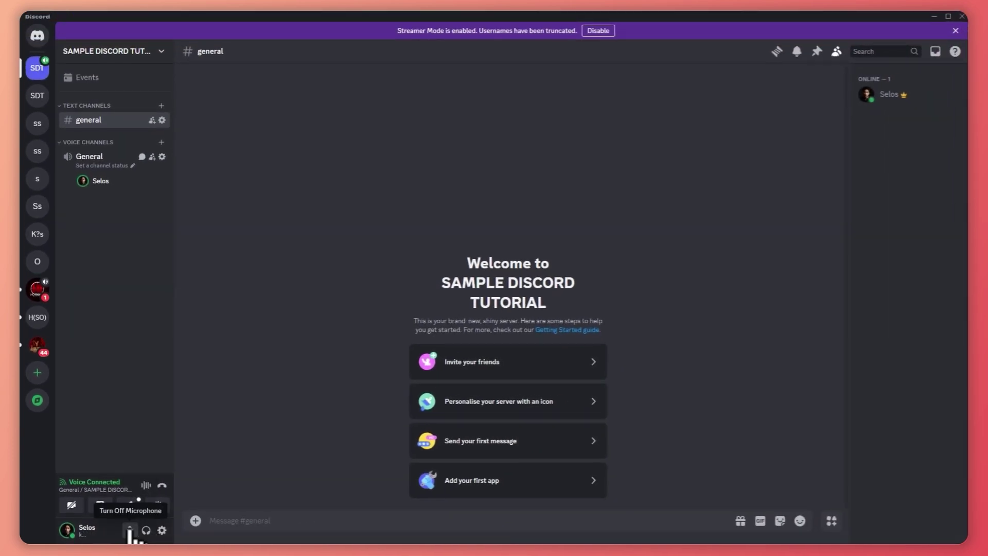
click(130, 530)
click(146, 530)
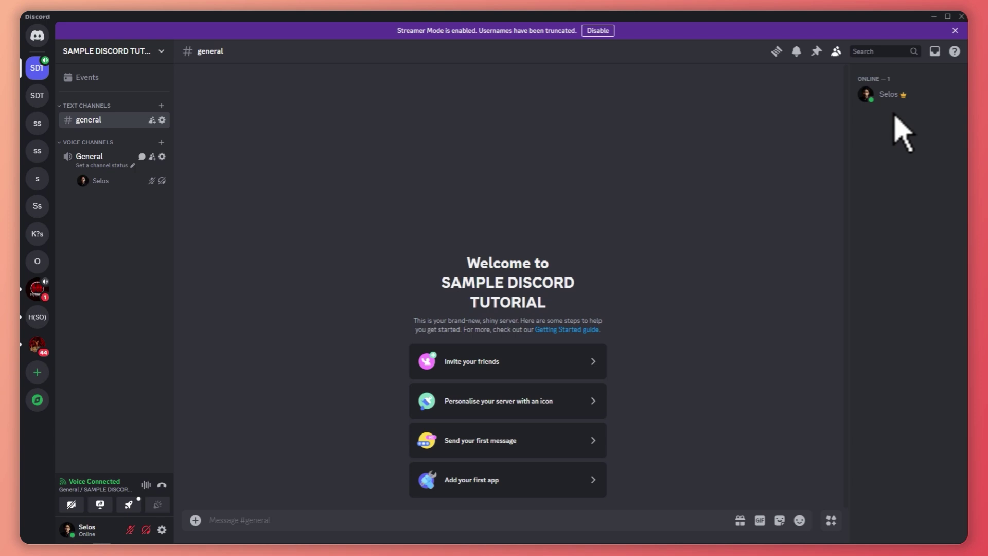
View your own profile card and a member's profile card with its message field in the HOTNULLEDS server, and return to the Friends page
click(898, 97)
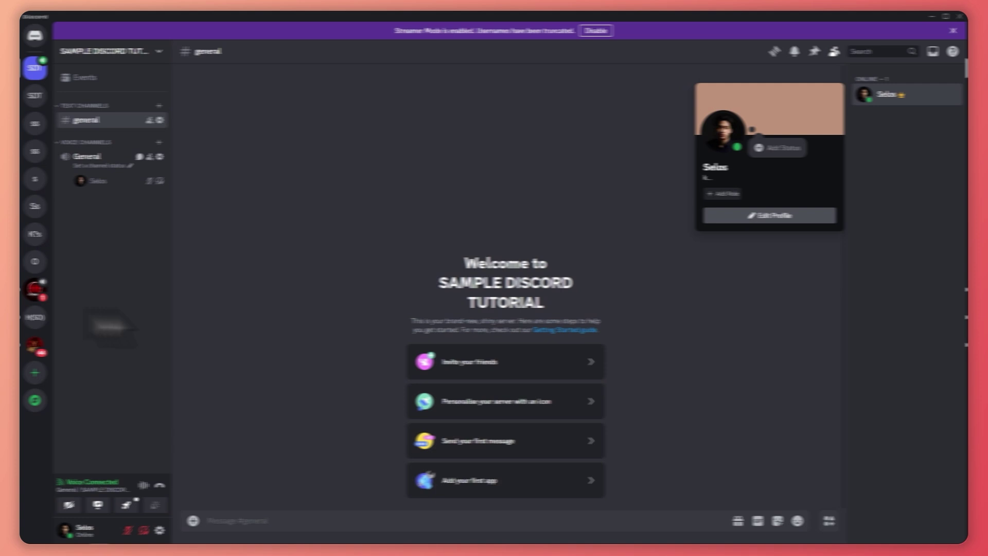
click(43, 368)
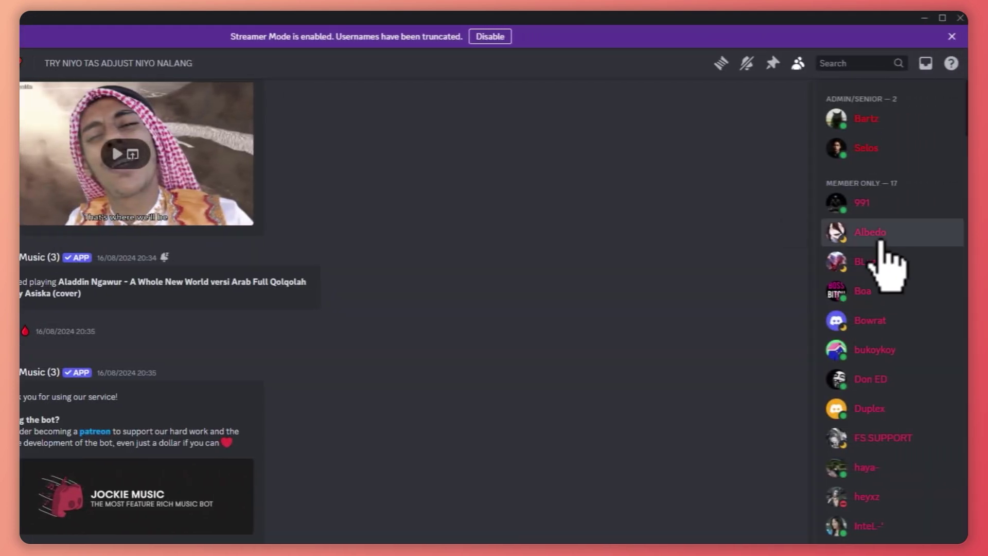
click(881, 236)
click(679, 378)
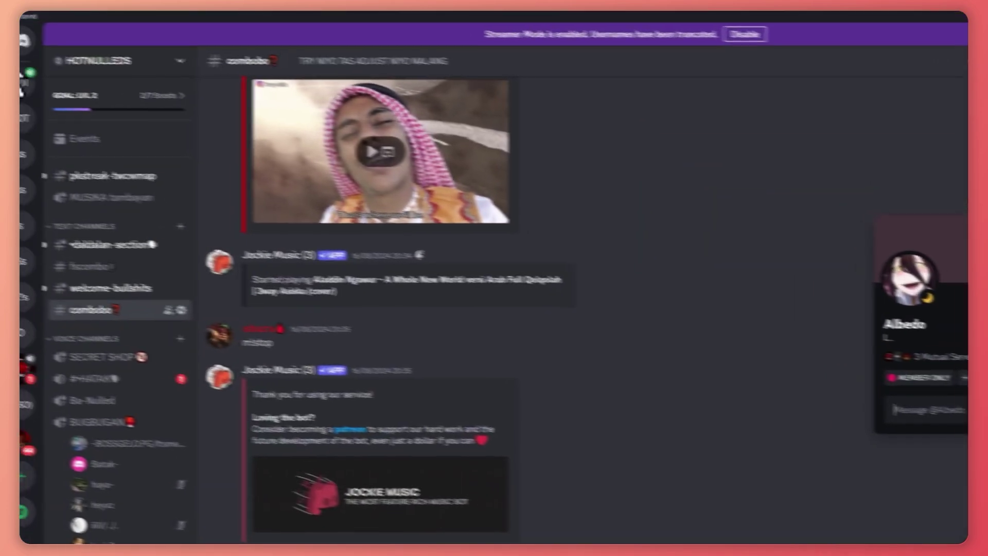
click(42, 42)
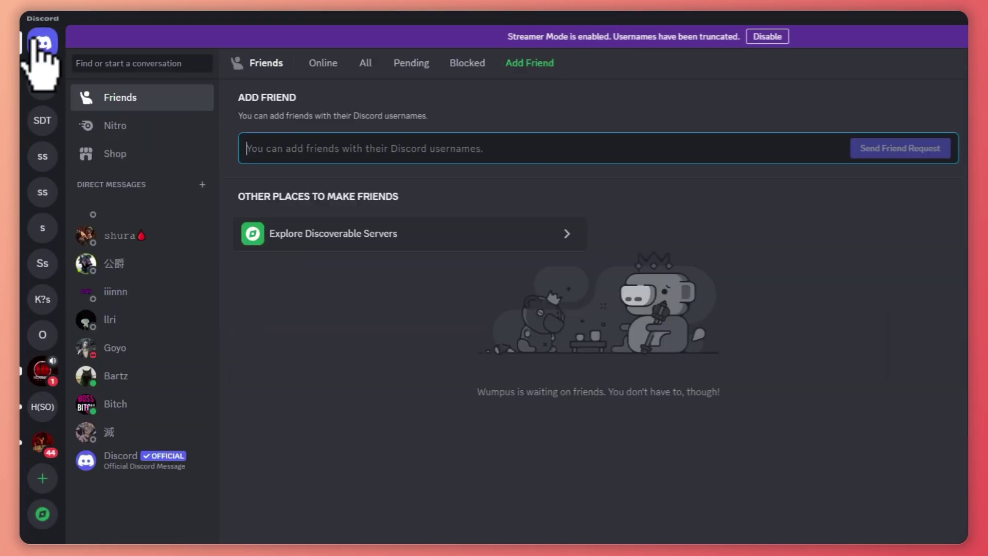